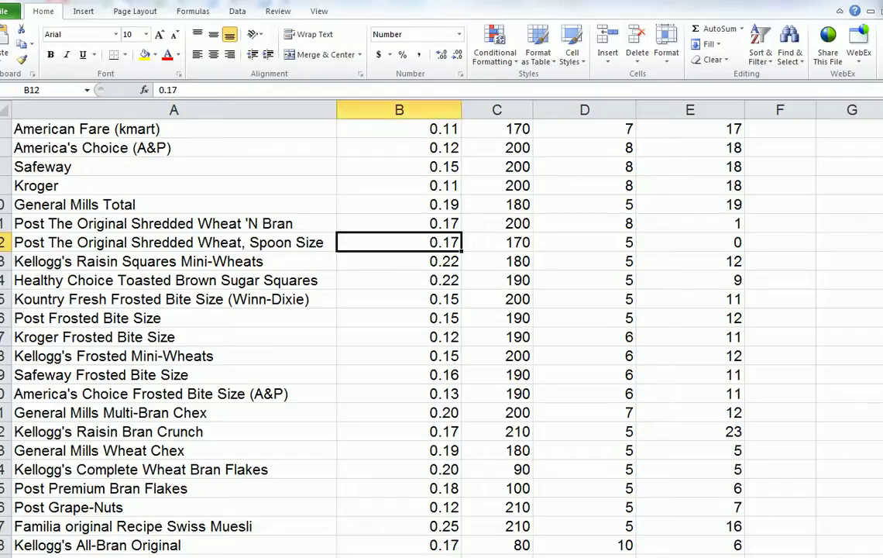
Step: Scroll up to show the Product, Cost (per ounce) and Calories header row
scroll(331, 333, "up", 2)
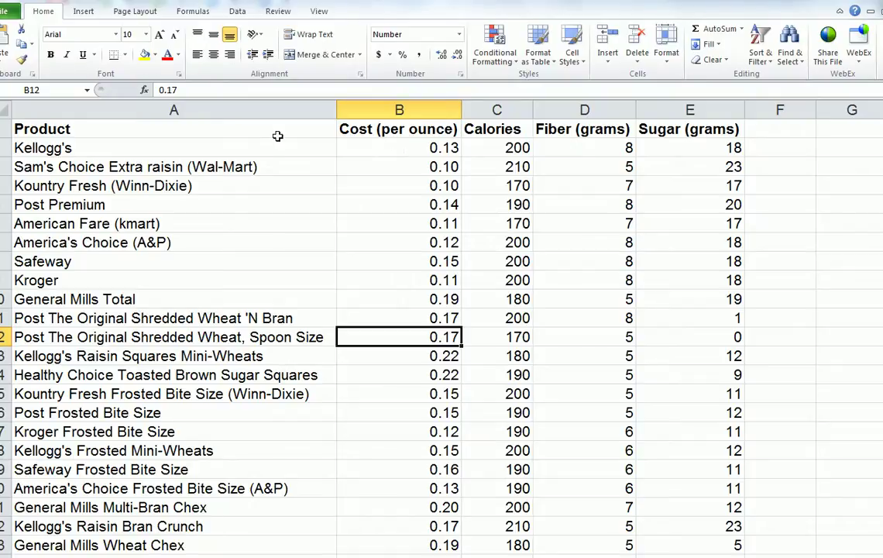
Step: Insert a PivotTable from Data!$A$1:$E$34 on a new worksheet
left_click(84, 11)
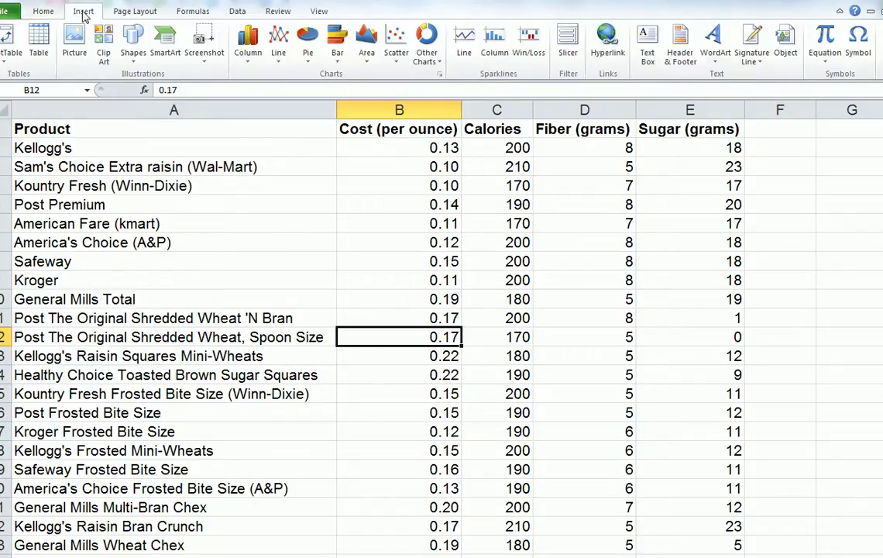
left_click(7, 38)
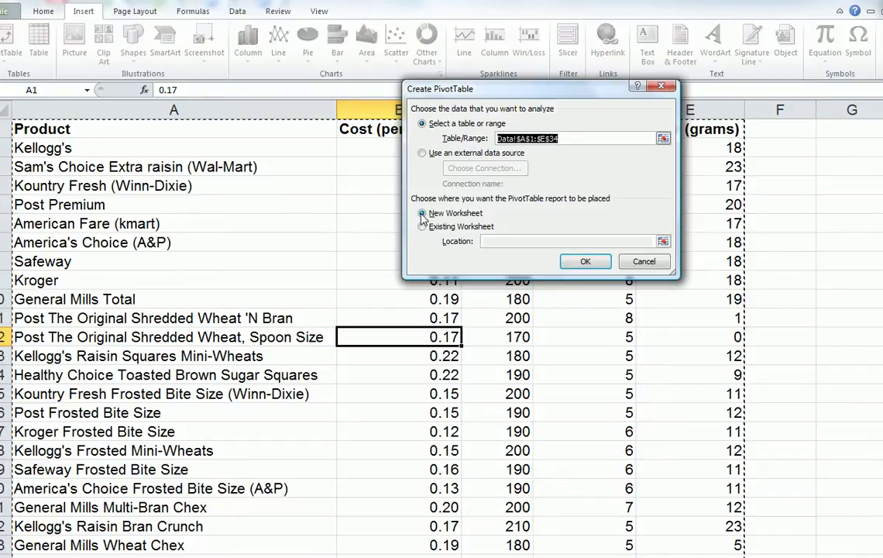
left_click(586, 262)
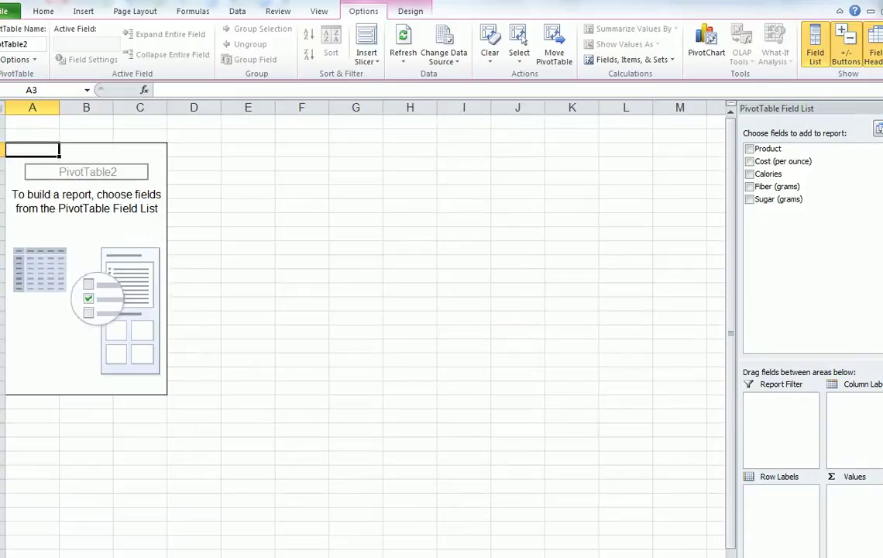
Step: Widen the field list and put Cost (per ounce) in Row Labels and as a count in Values
scroll(363, 326, "up", 3)
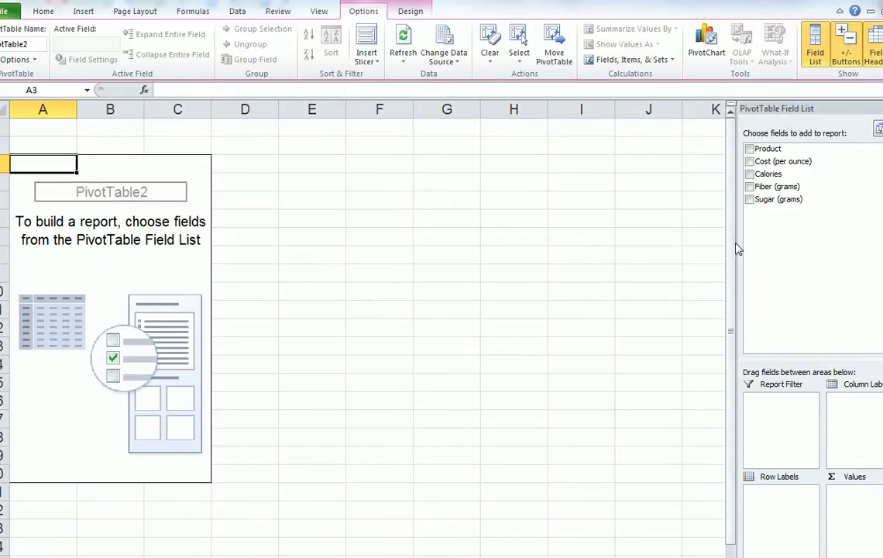
left_click_drag(738, 249, 625, 248)
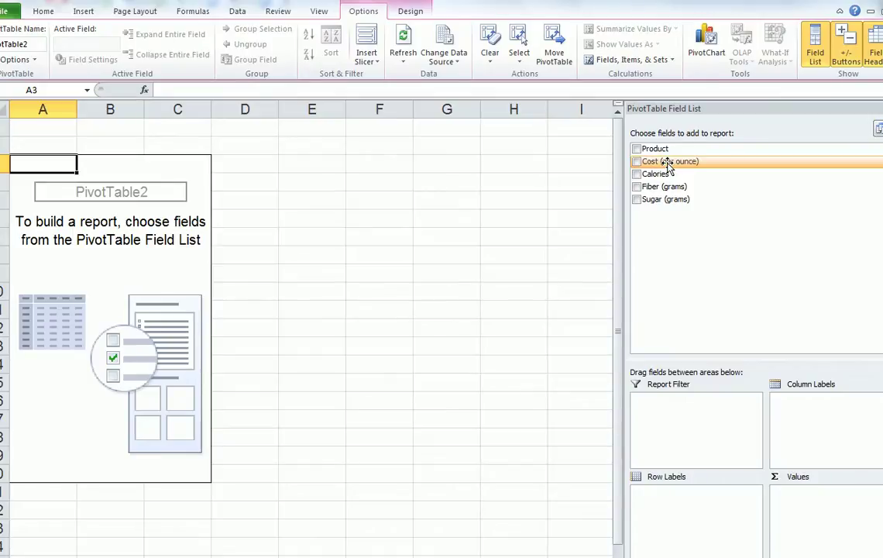
left_click_drag(667, 164, 678, 510)
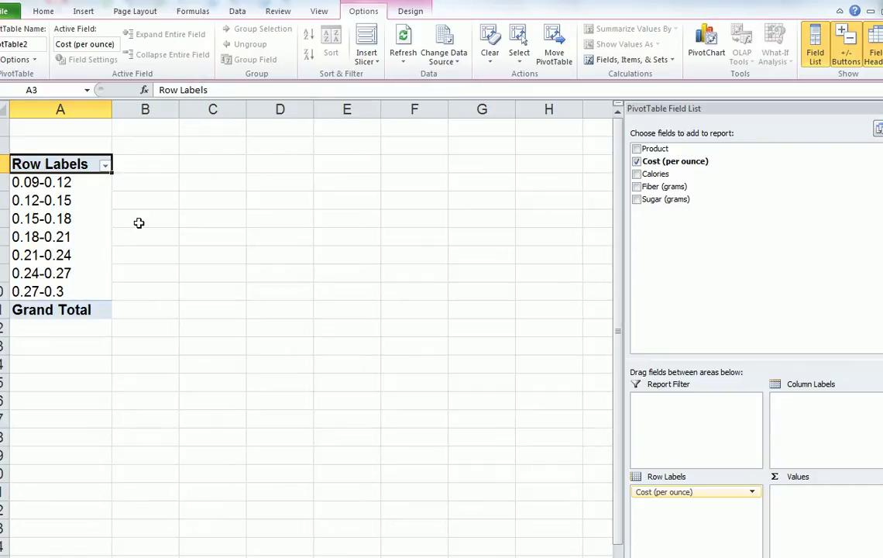
left_click_drag(655, 164, 828, 517)
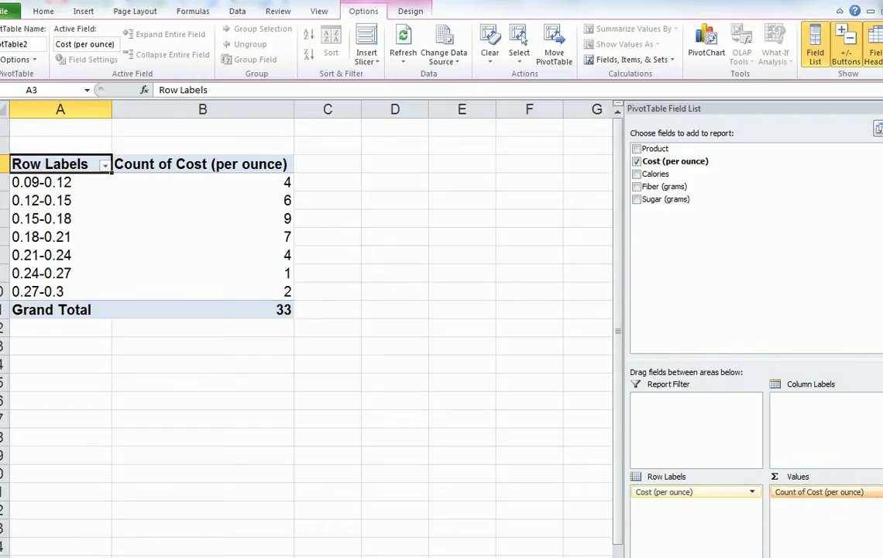
left_click(819, 492)
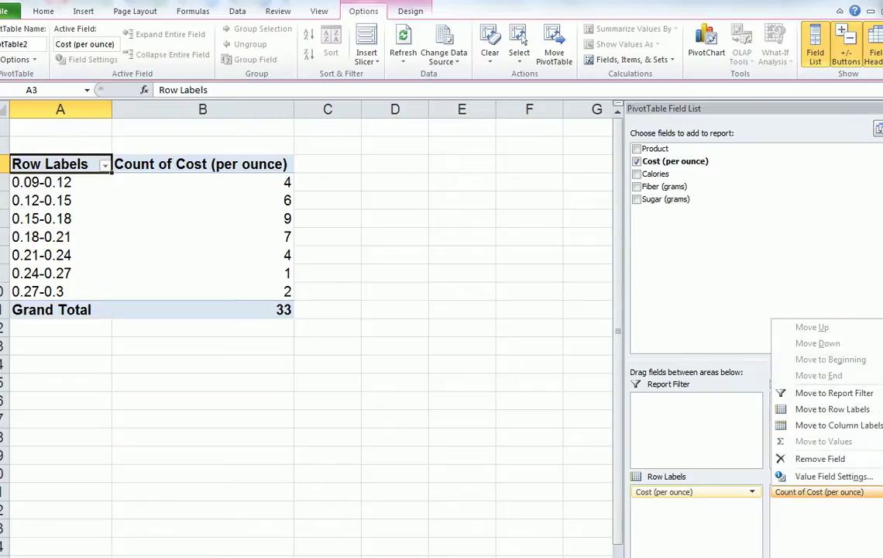
left_click(833, 477)
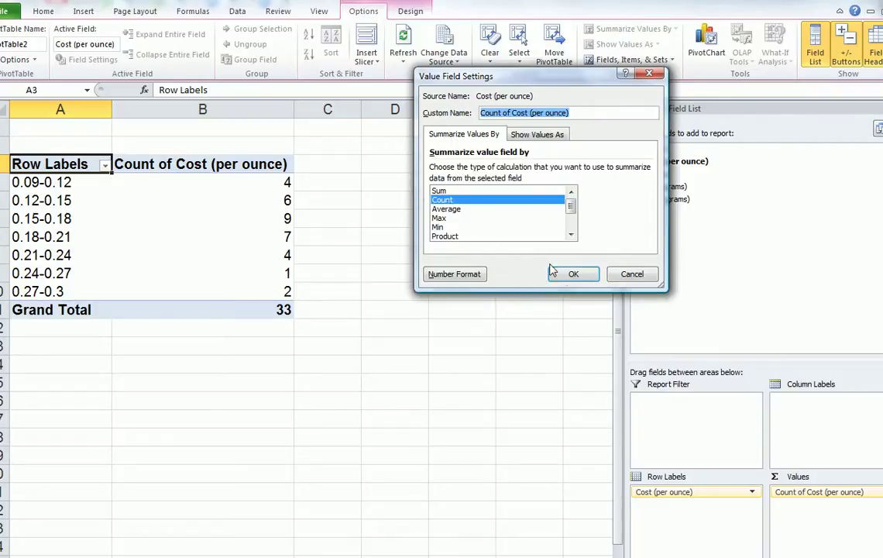
left_click(568, 275)
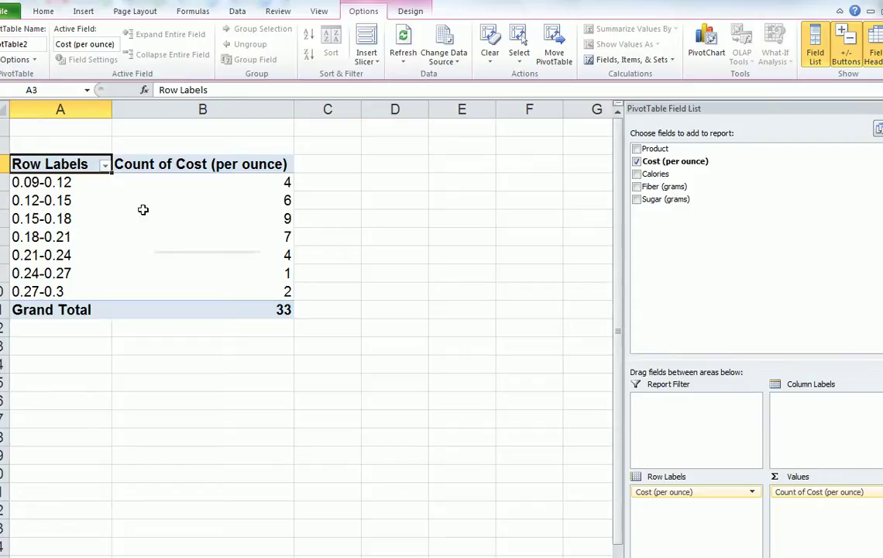
Step: Edit the grouping's starting value so cost bins run 0.1-0.11 through 0.27-0.28
right_click(19, 182)
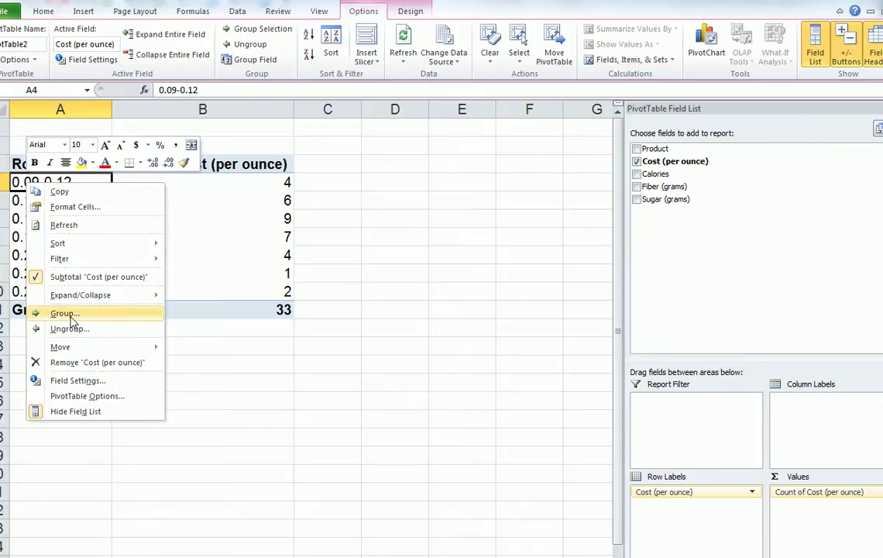
left_click(72, 313)
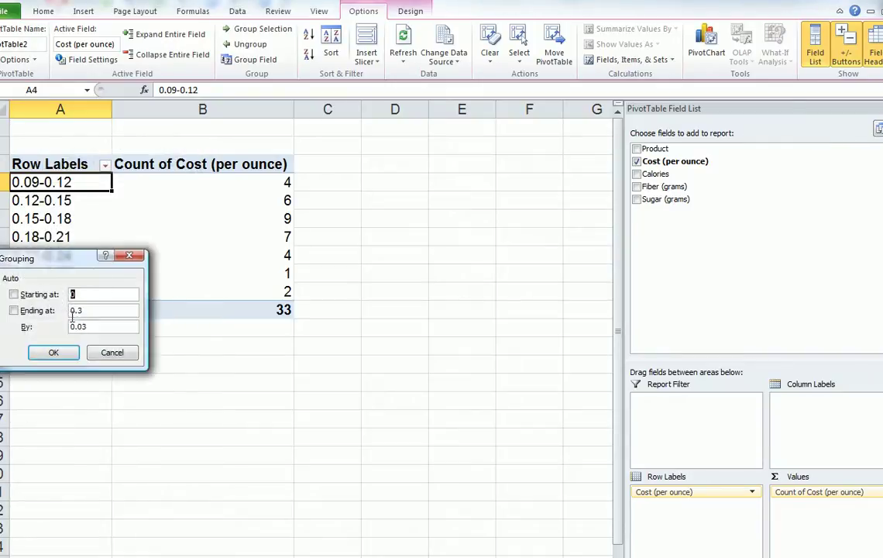
left_click_drag(131, 254, 468, 214)
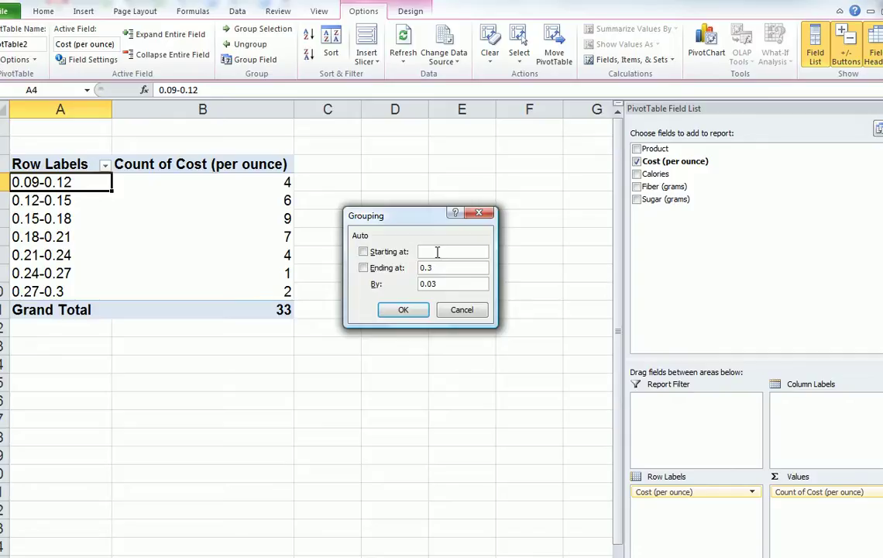
left_click(437, 252)
type(".")
left_click(403, 311)
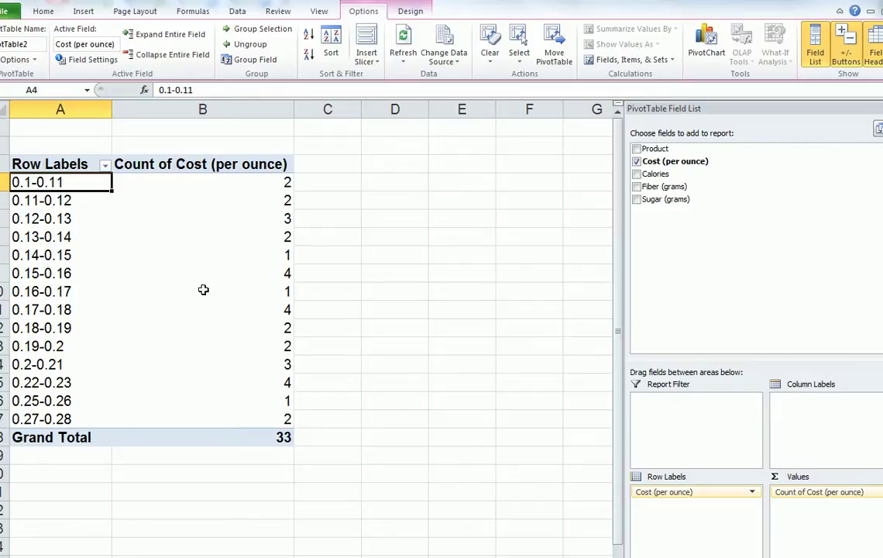
Step: Select the grouped cost ranges and counts and insert a Clustered Column PivotChart
left_click_drag(25, 183, 102, 407)
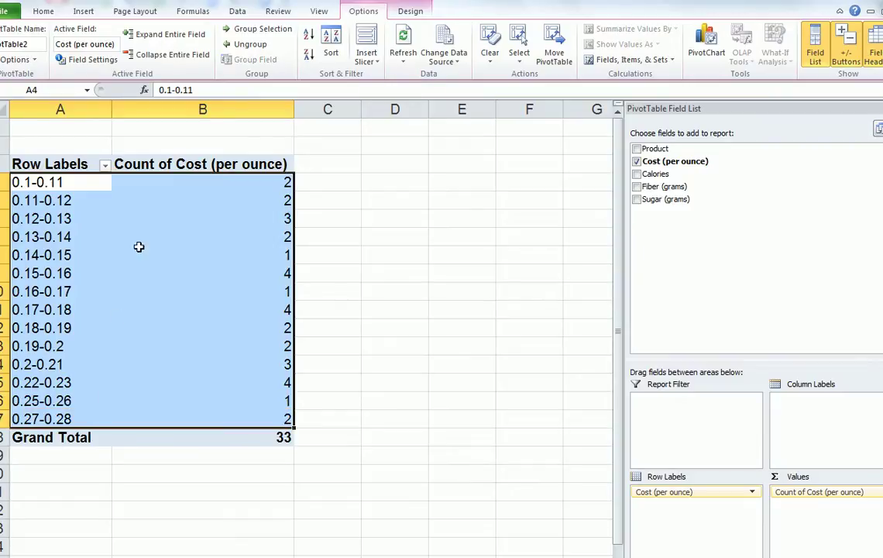
left_click(83, 12)
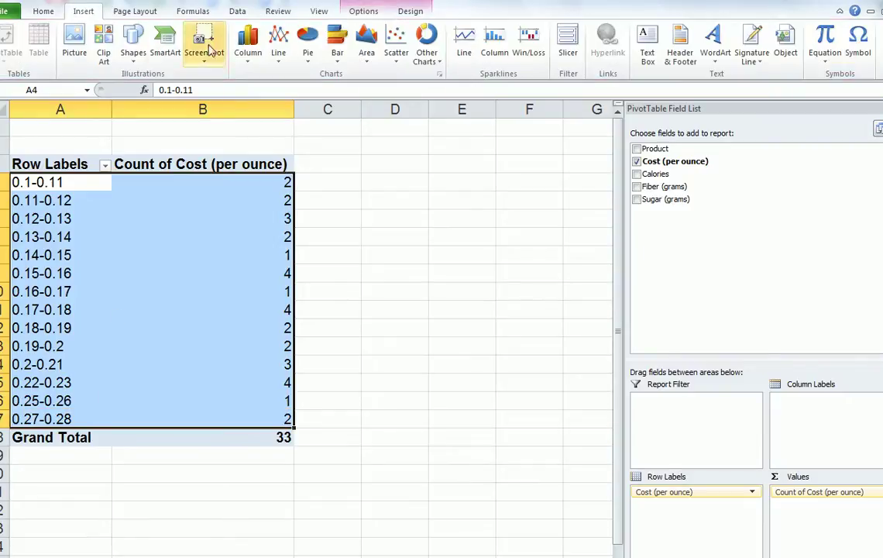
left_click(248, 43)
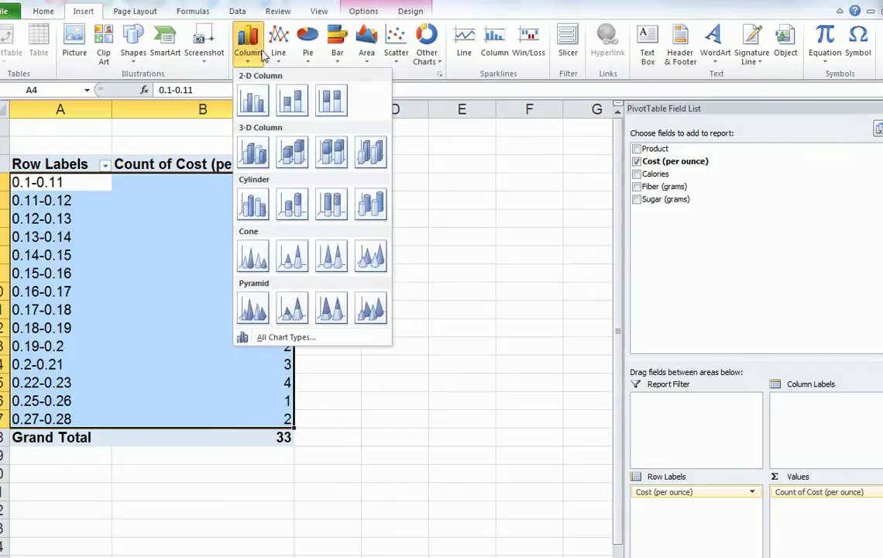
left_click(253, 99)
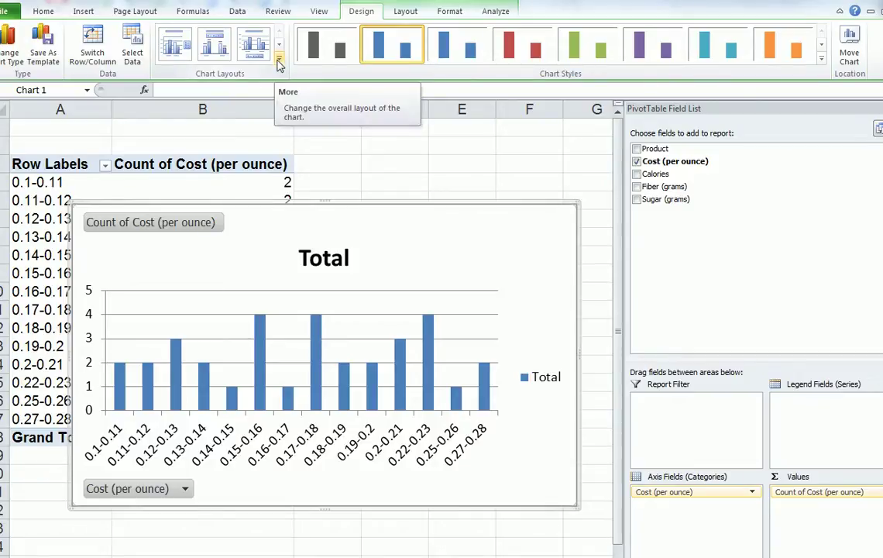
Step: Apply a chart layout with touching bars and axis titles, and retitle the chart 'Cereal costs'
left_click(279, 59)
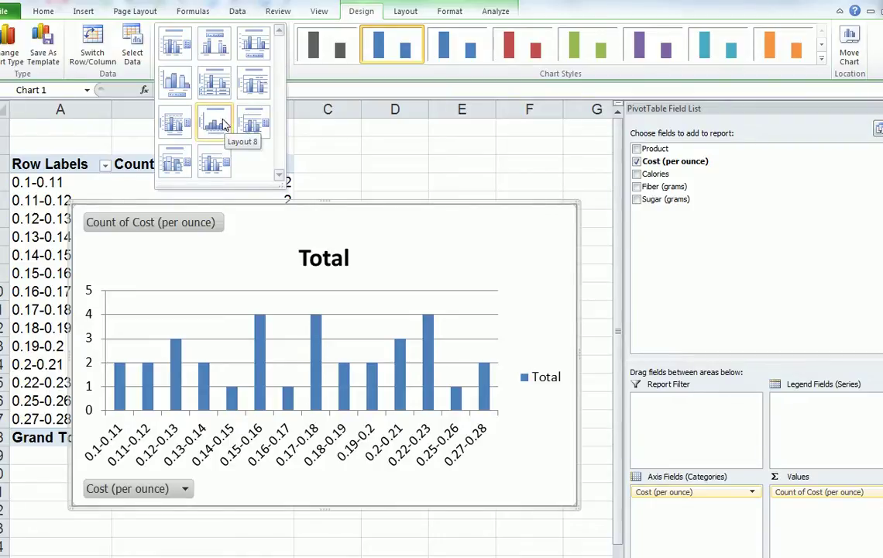
left_click(220, 122)
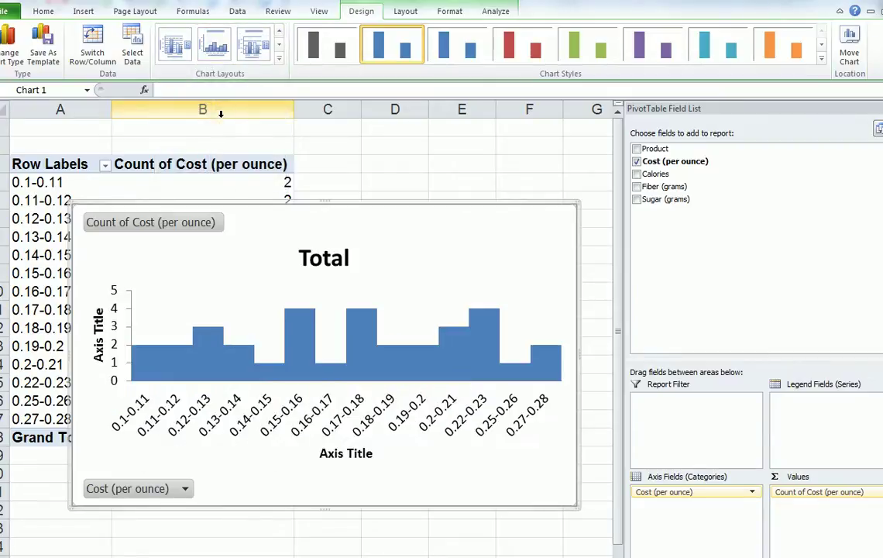
left_click(342, 258)
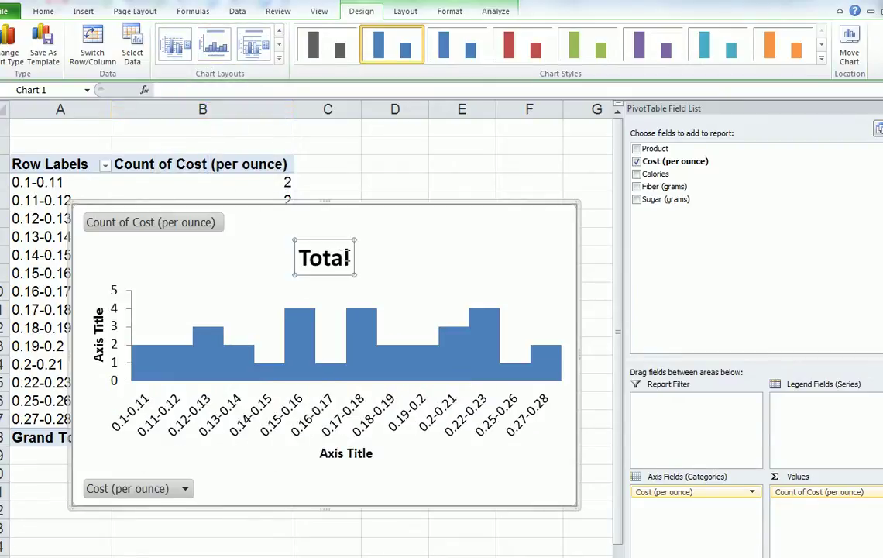
double_click(326, 259)
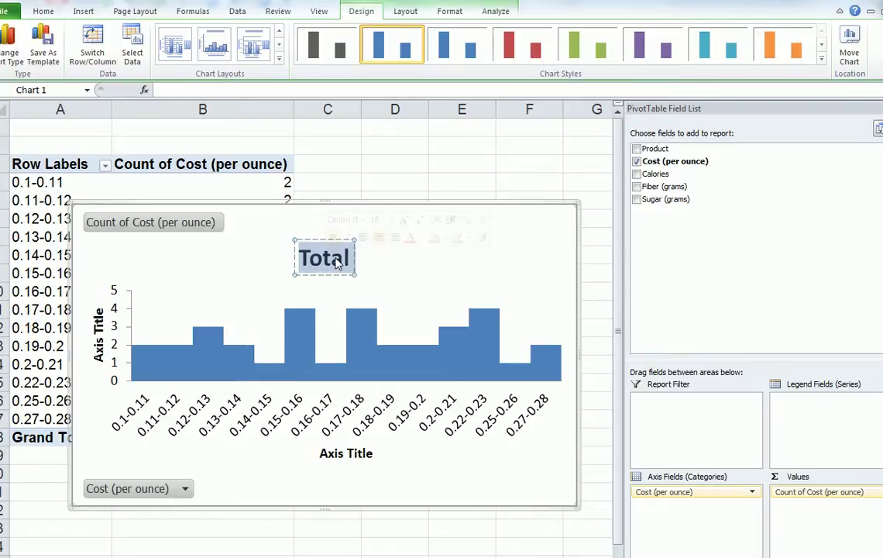
type("Cere")
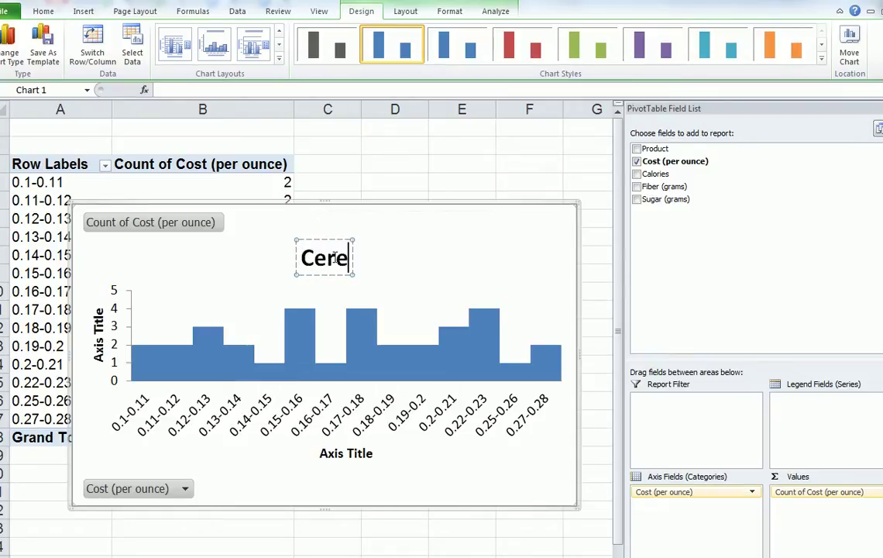
type("al ")
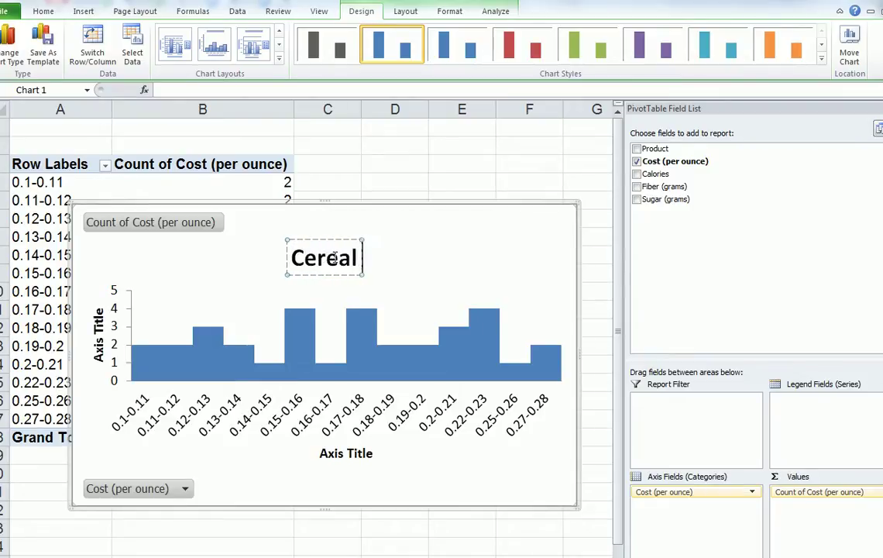
type("costs")
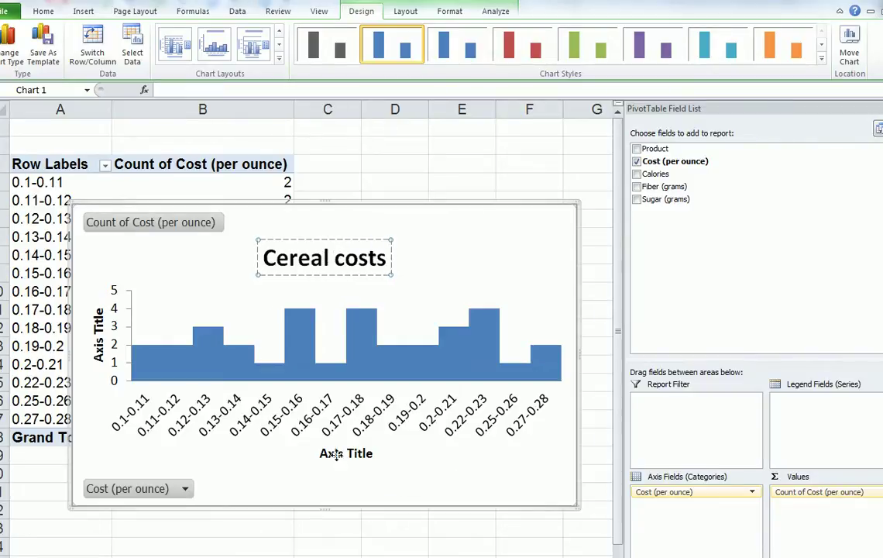
Step: Change the horizontal axis title to 'Costs'
left_click(374, 453)
left_click_drag(375, 455, 333, 457)
type("Costs")
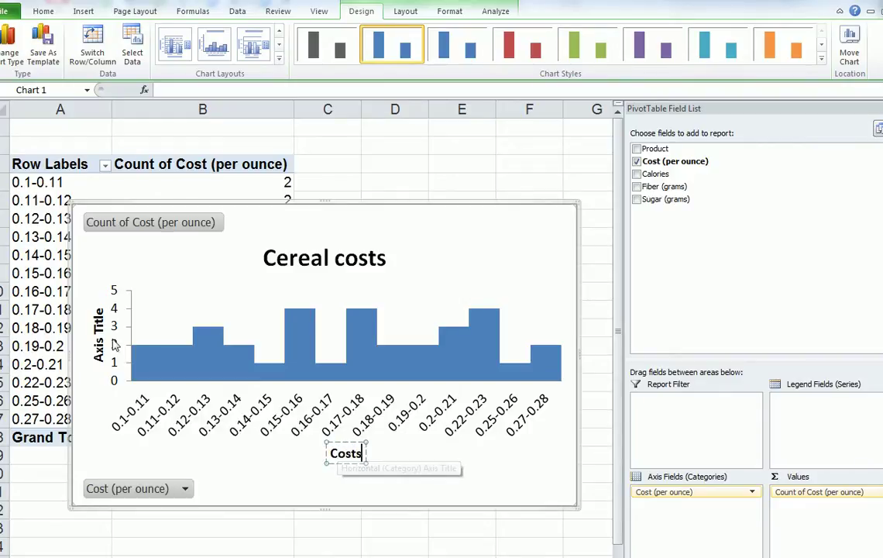
Step: Move the vertical axis title lower and rename it 'Count'
left_click(96, 326)
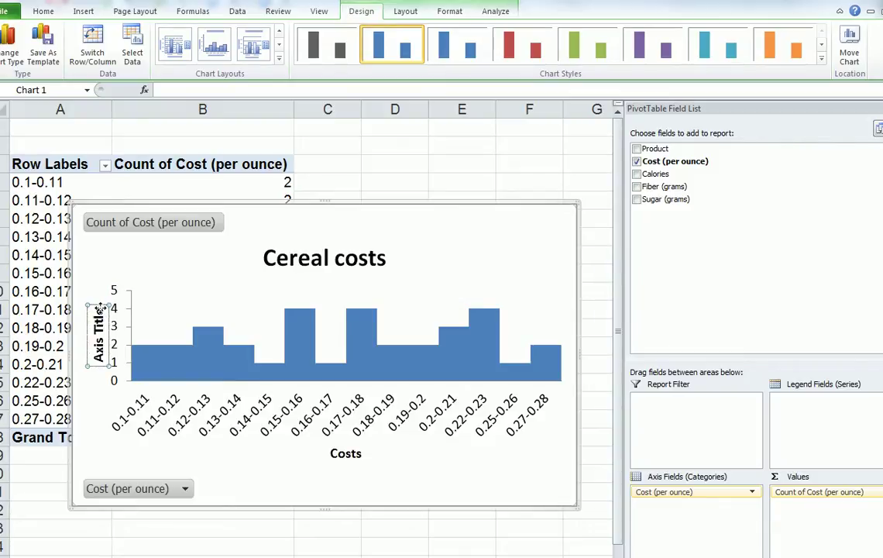
left_click_drag(99, 311, 102, 364)
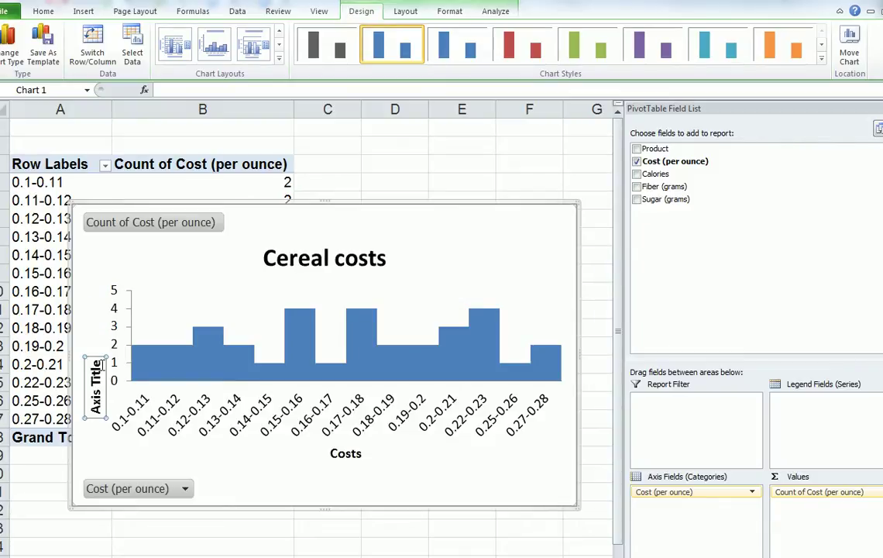
left_click(100, 370)
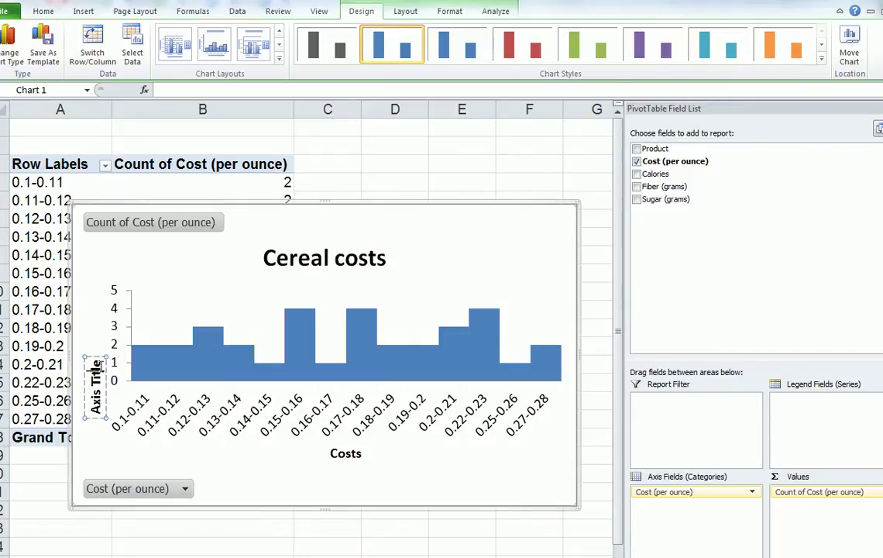
key("BackSpace")
key("BackSpace")
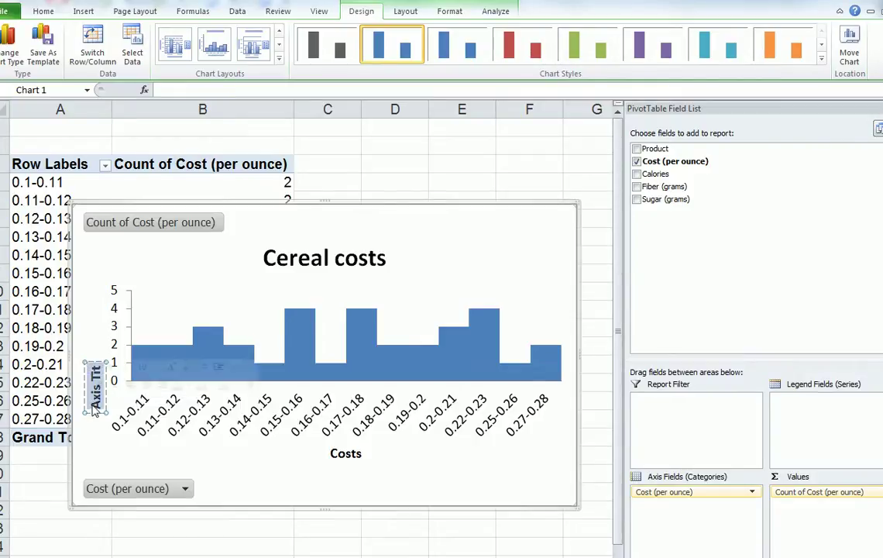
key("BackSpace")
key("BackSpace")
key("BackSpace")
key("BackSpace")
key("BackSpace")
key("BackSpace")
key("BackSpace")
type("Coun")
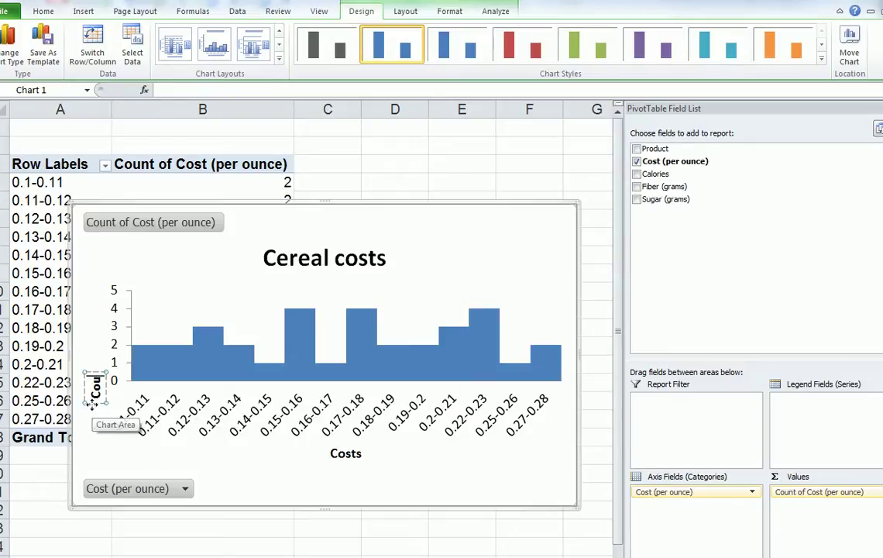
type("t")
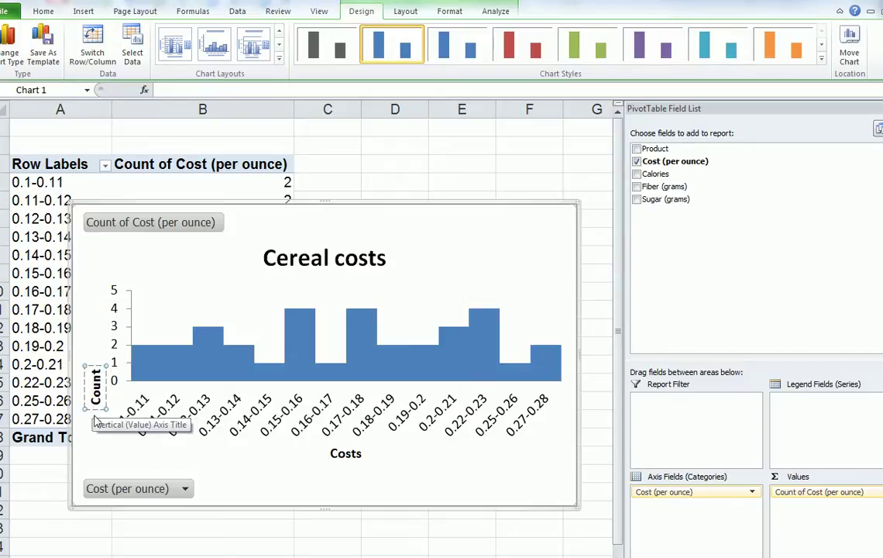
left_click(180, 466)
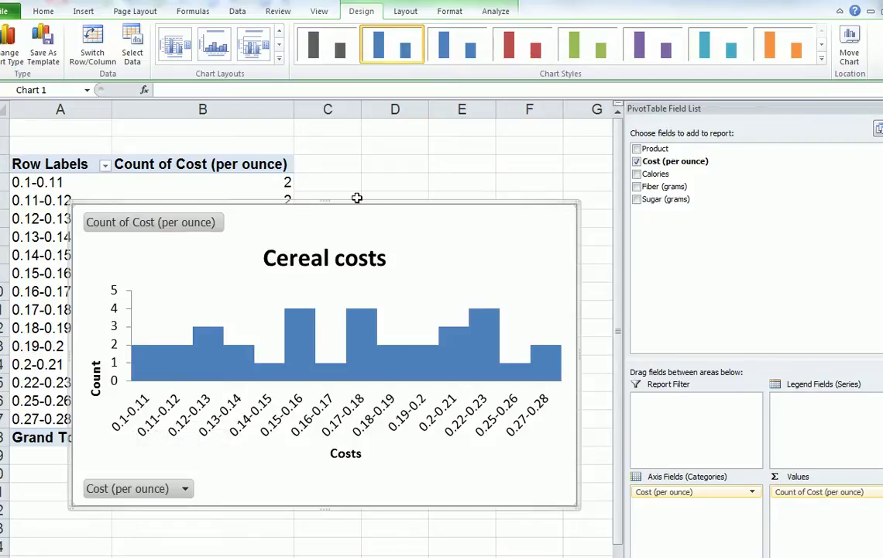
Step: Move the chart aside, narrow the field list, and regroup costs into 0.04-wide classes
left_click_drag(356, 204, 566, 182)
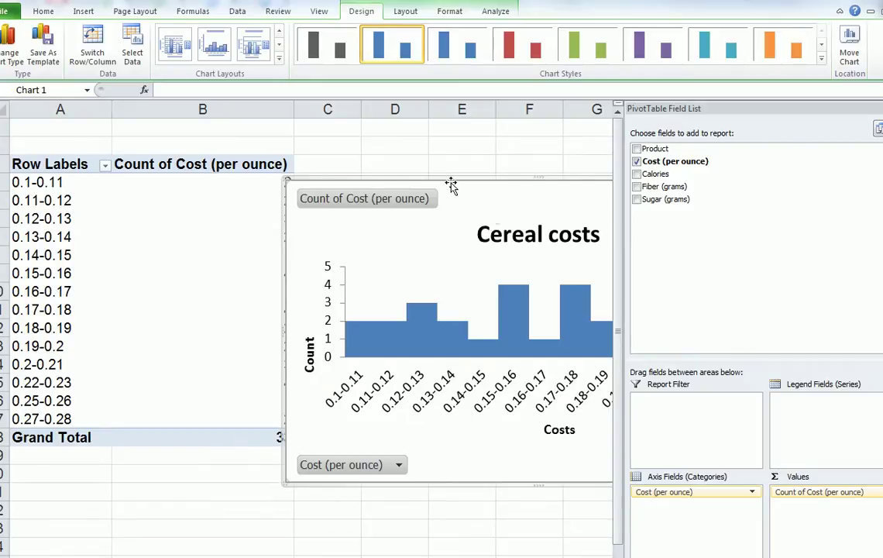
left_click_drag(622, 185, 703, 186)
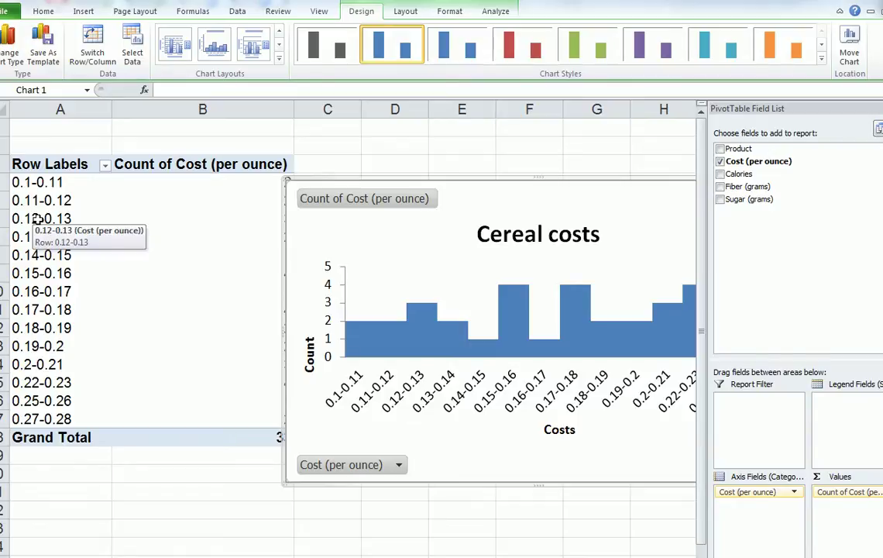
left_click(26, 219)
right_click(29, 222)
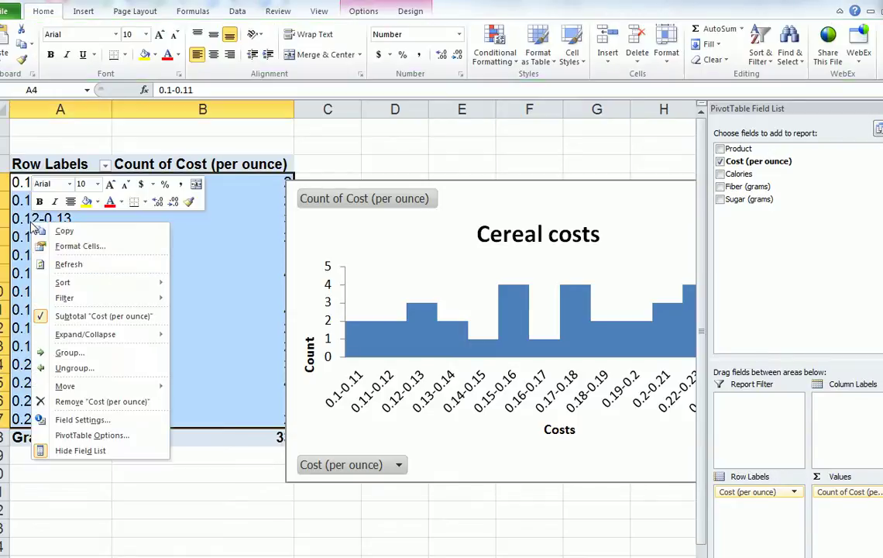
left_click(68, 353)
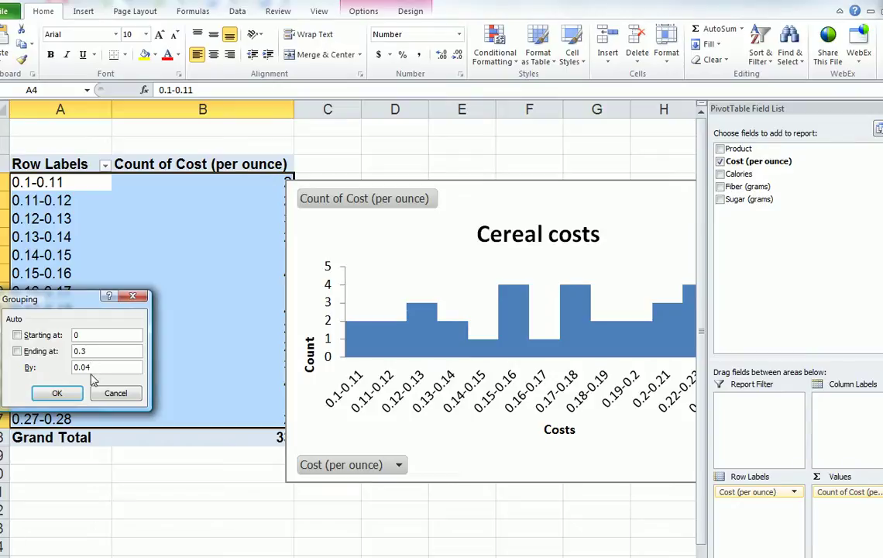
left_click(57, 392)
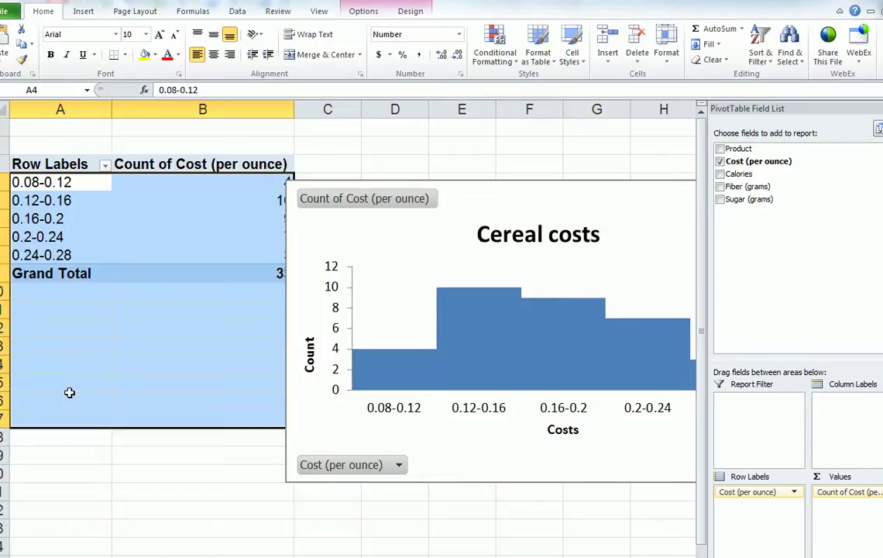
Step: Move the chart left over the pivot table
left_click(608, 199)
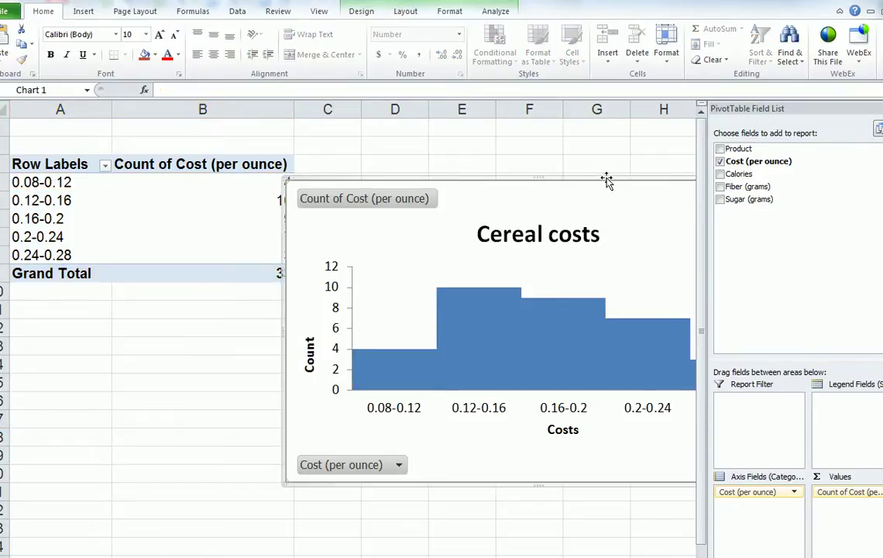
left_click_drag(607, 180, 458, 170)
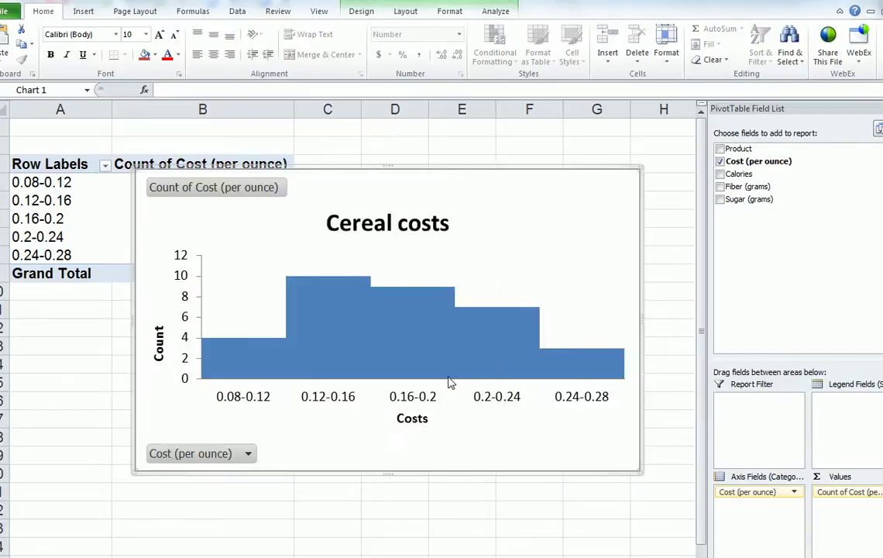
mouse_move(449, 382)
left_click_drag(309, 384, 319, 361)
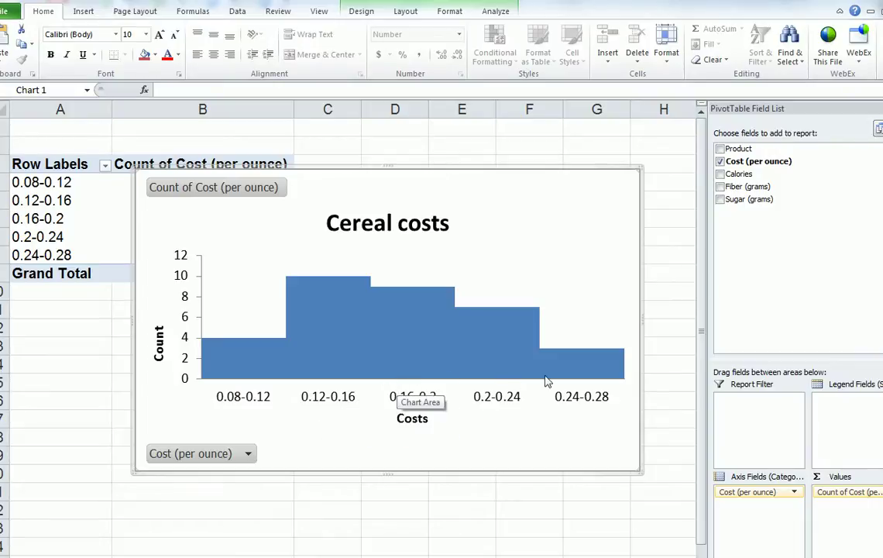
mouse_move(610, 365)
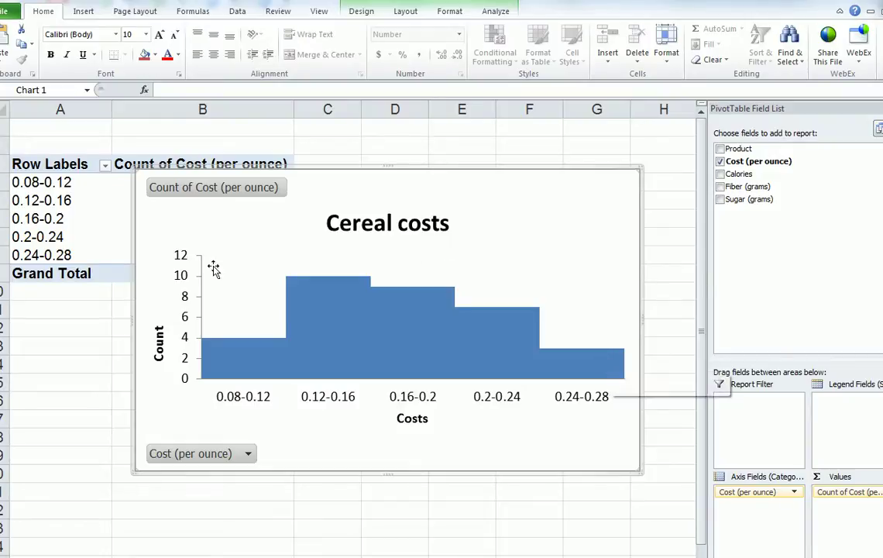
Step: Regroup the cost classes by 0.03, giving seven bins from 0.09-0.12 to 0.27-0.3
left_click(77, 235)
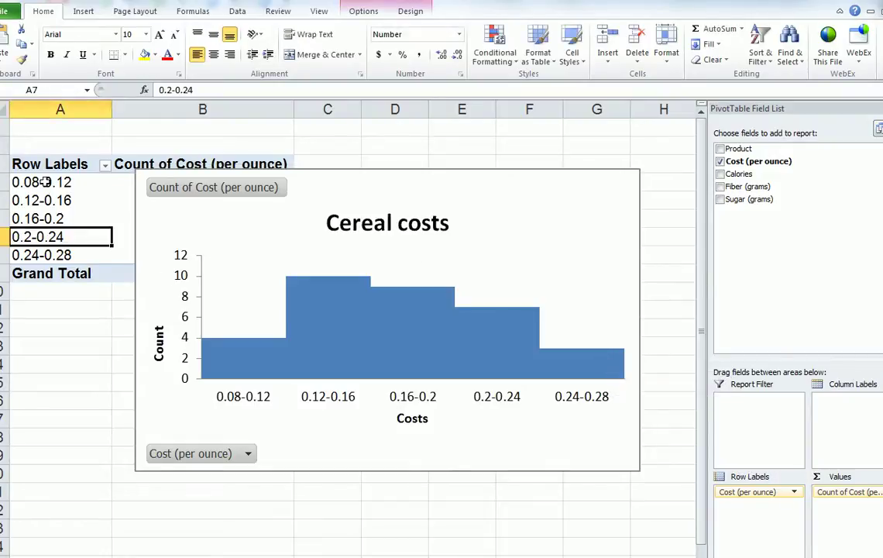
left_click(46, 183)
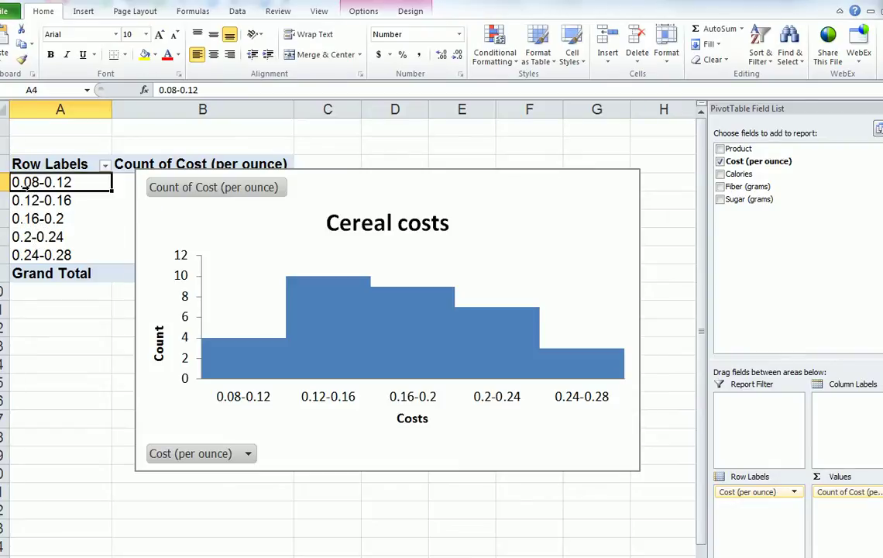
right_click(28, 183)
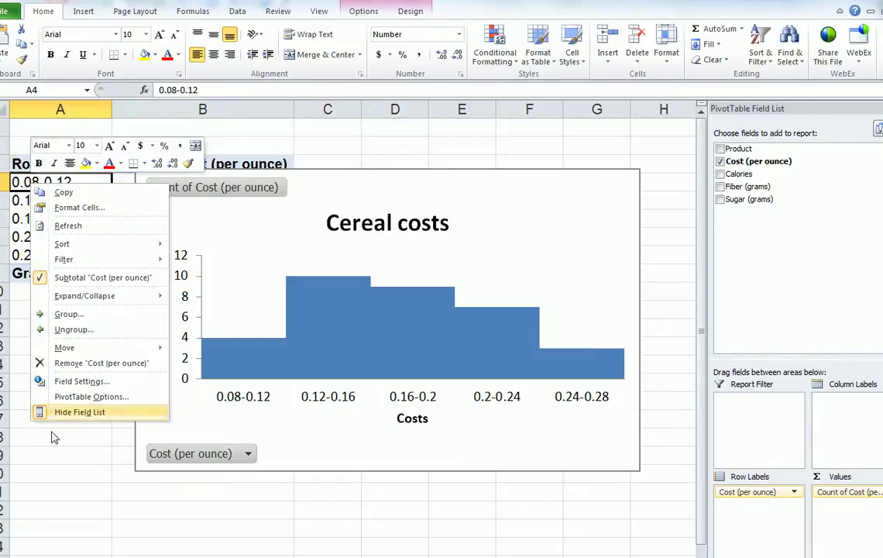
key("Escape")
left_click(26, 218)
right_click(26, 218)
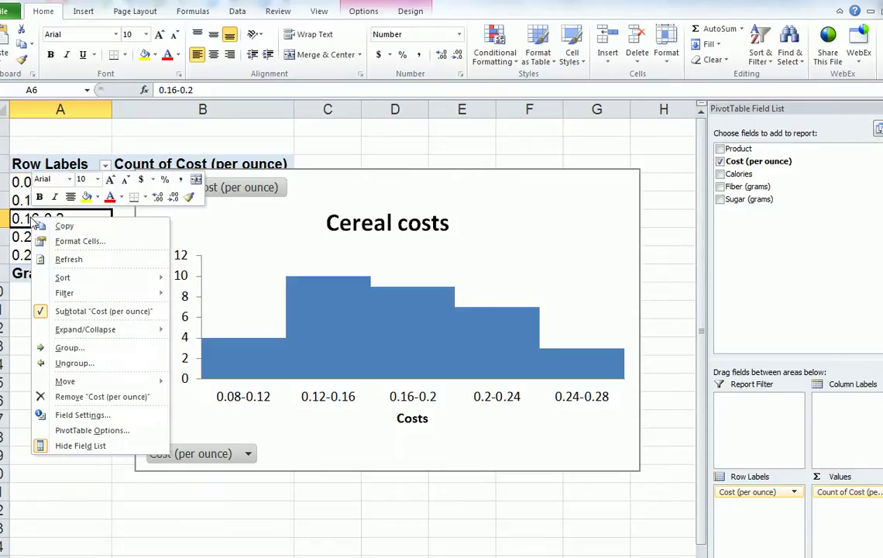
left_click(68, 347)
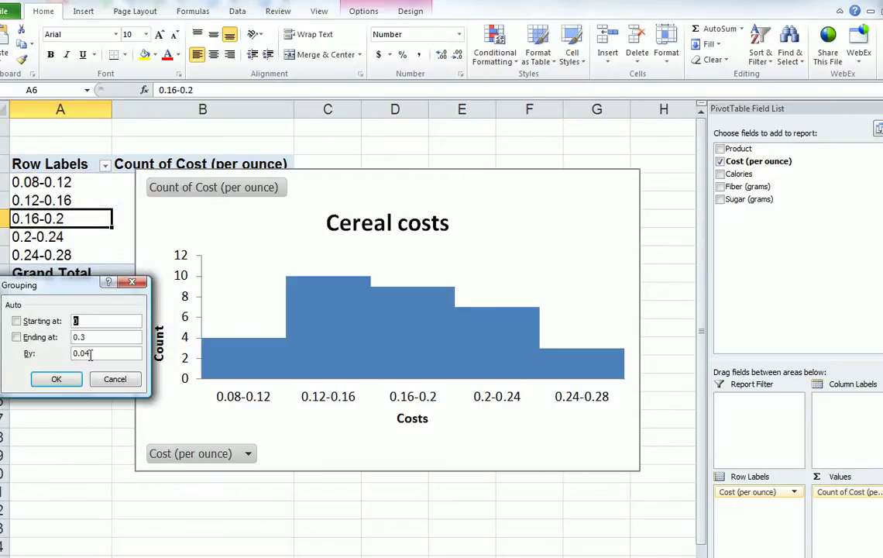
left_click(93, 353)
left_click(68, 378)
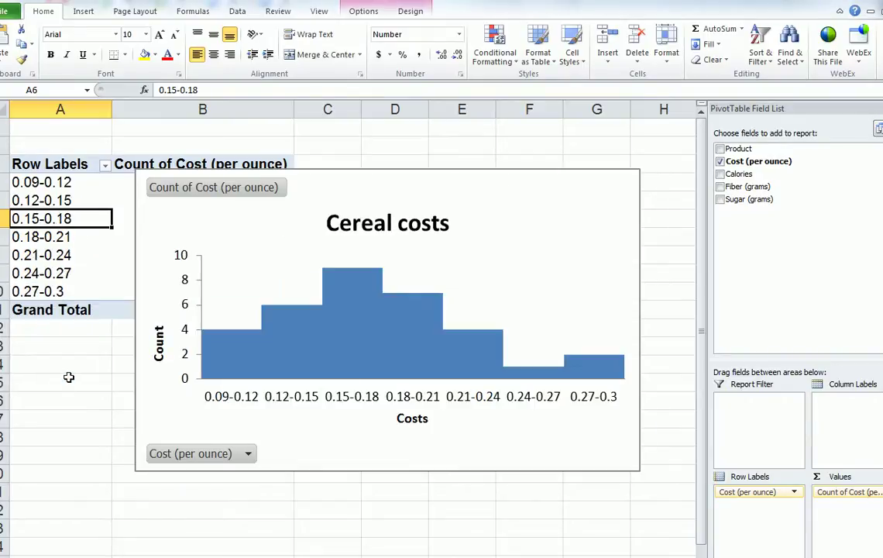